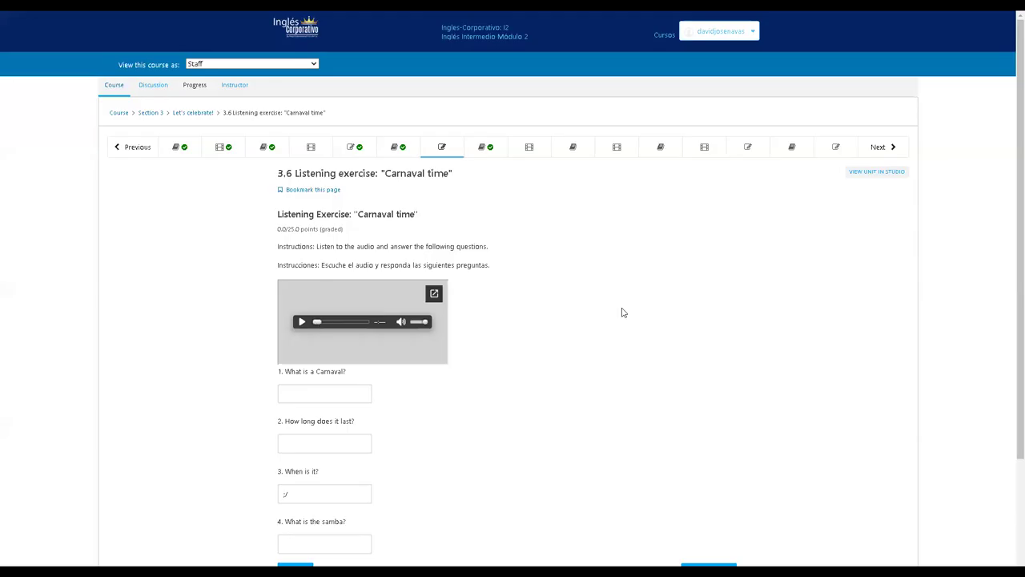
Download the "Carnaval time" listening audio from its separate viewer and try to play the copy embedded in the exercise
key("F11")
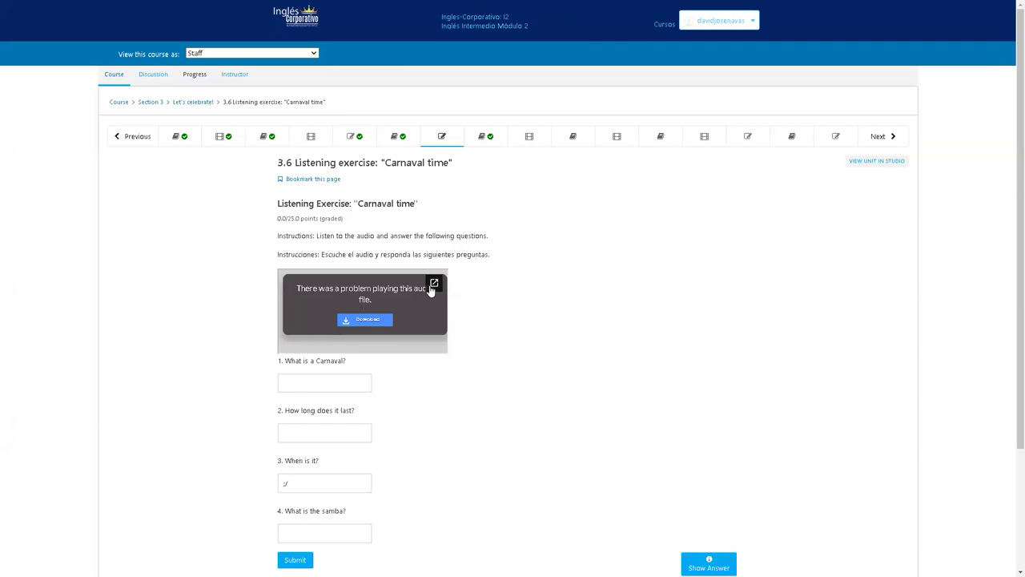
left_click(433, 286)
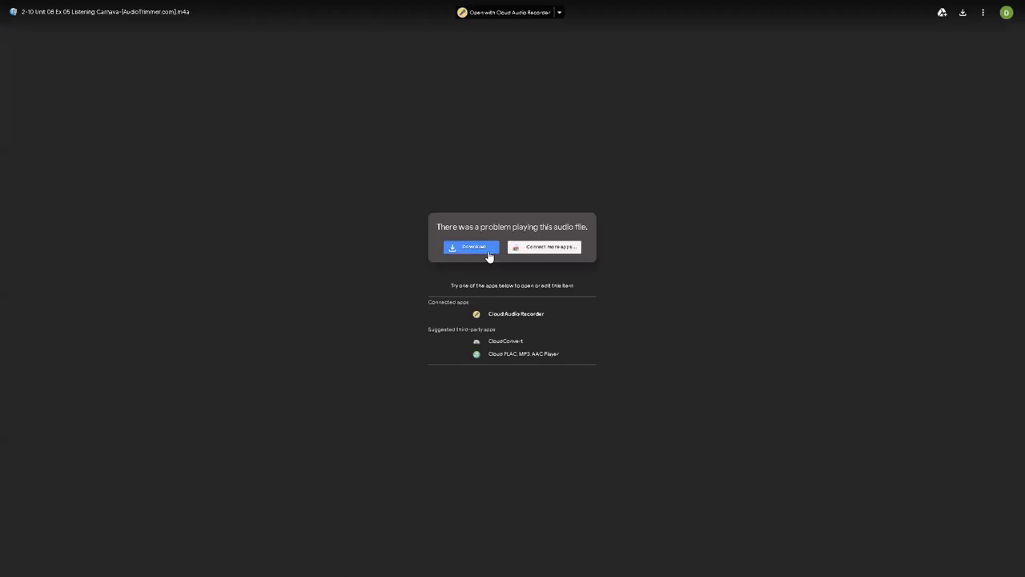
left_click(483, 249)
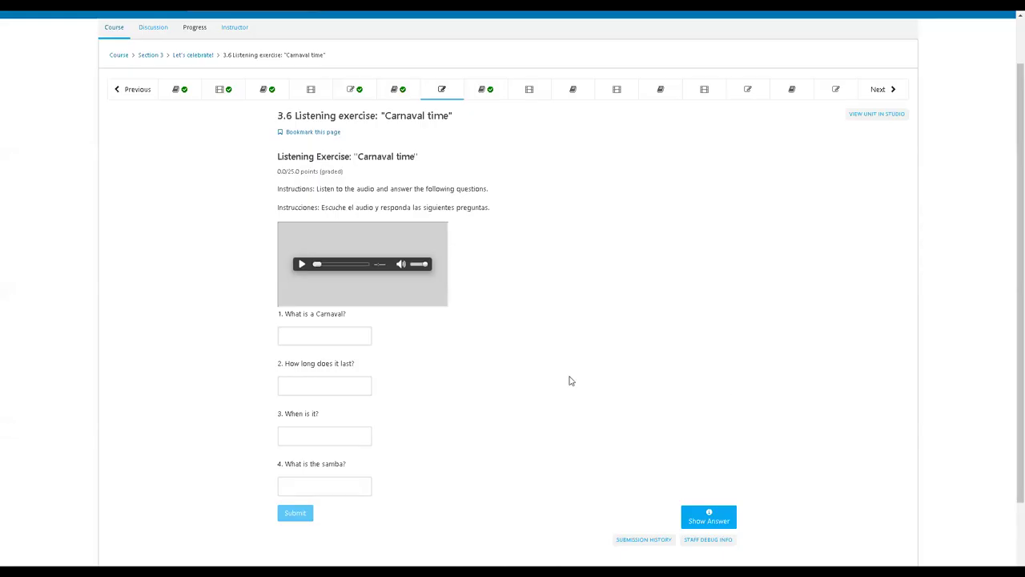
left_click(302, 264)
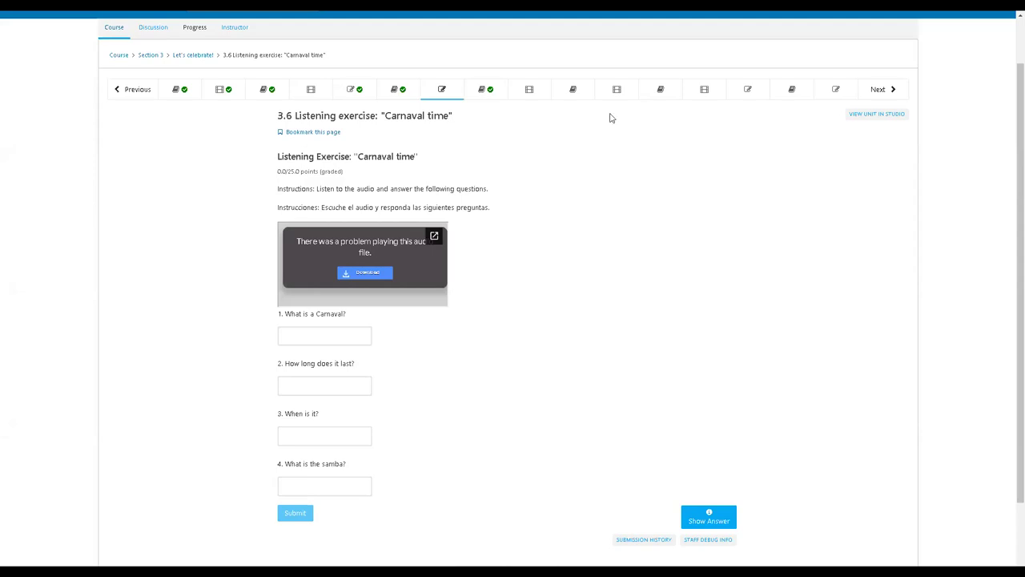
Write the red annotation "Everybody take notes" beside the exercise title and leave annotation mode
mouse_move(385, 15)
type("Everyb")
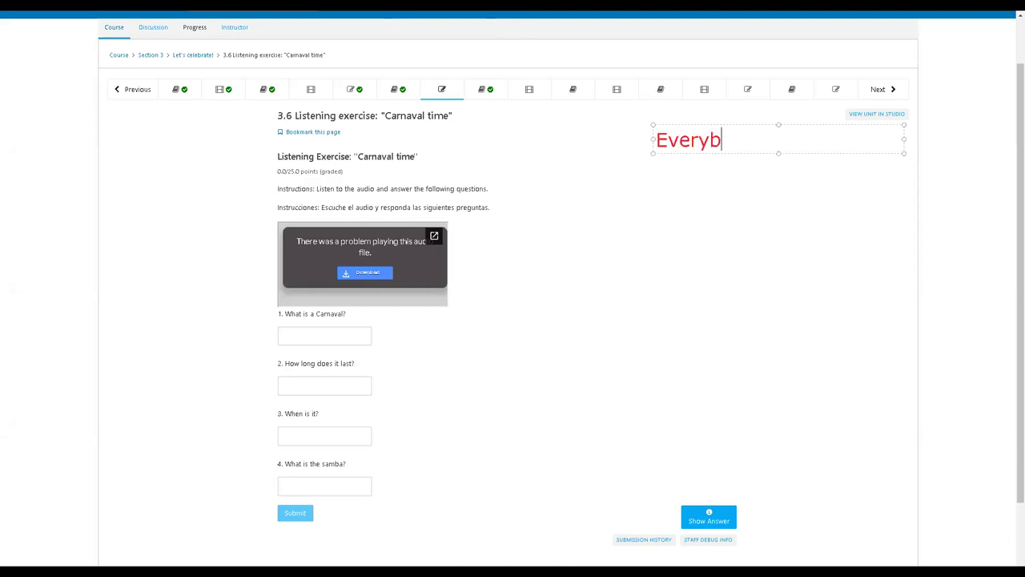
type("ody takes")
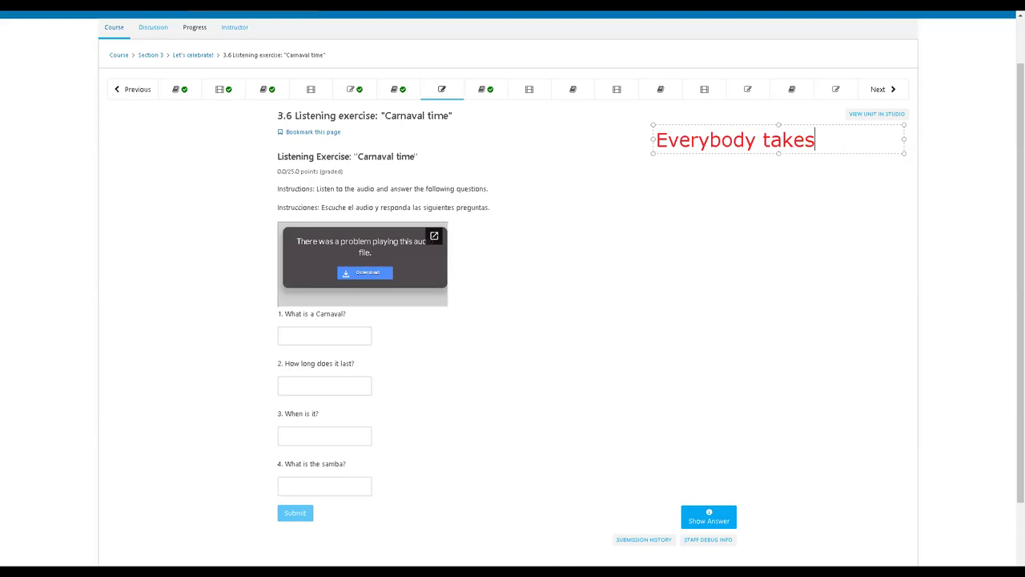
key("BackSpace")
type("notes")
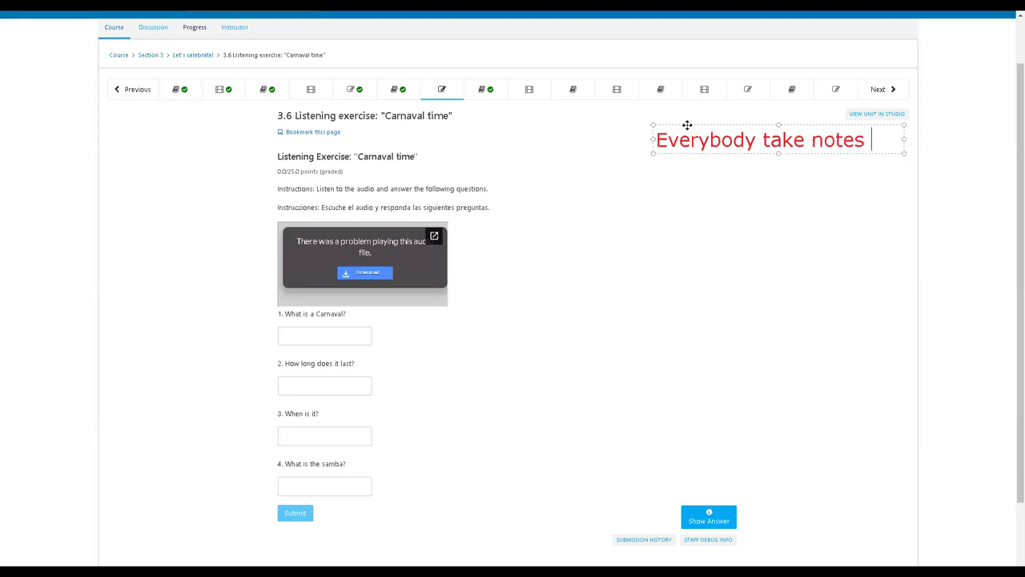
left_click_drag(687, 124, 635, 107)
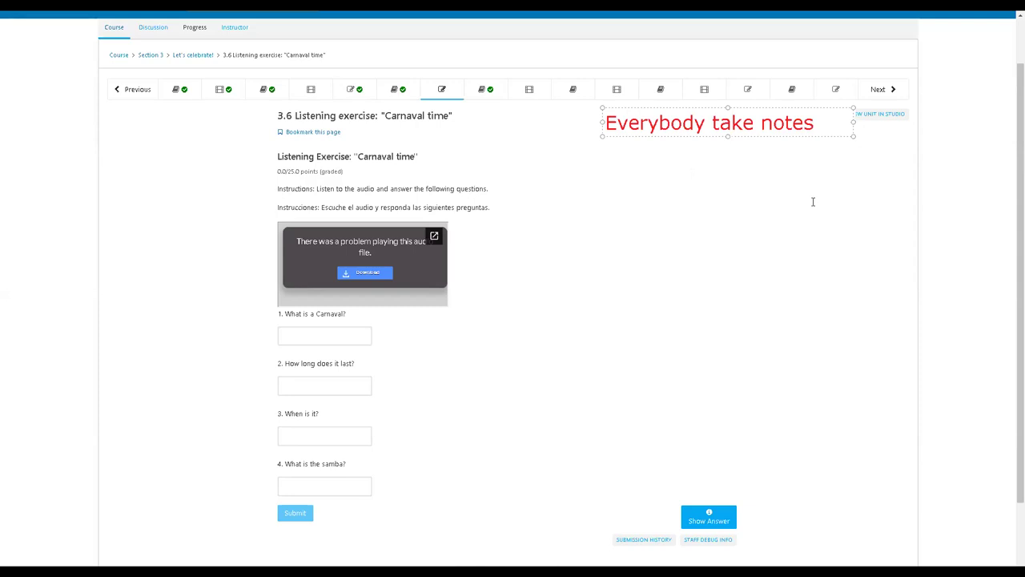
left_click(784, 200)
left_click(338, 330)
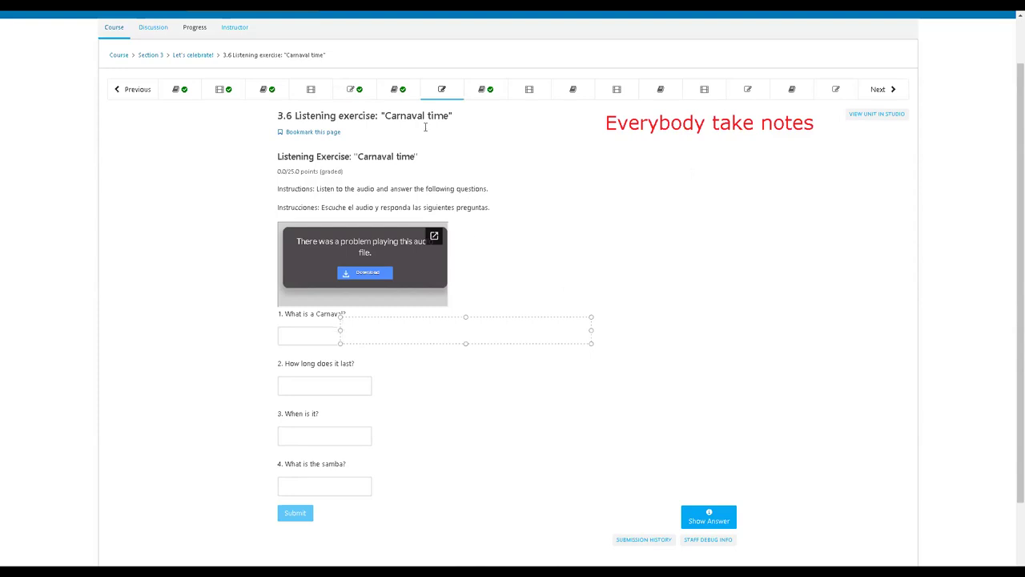
key("Escape")
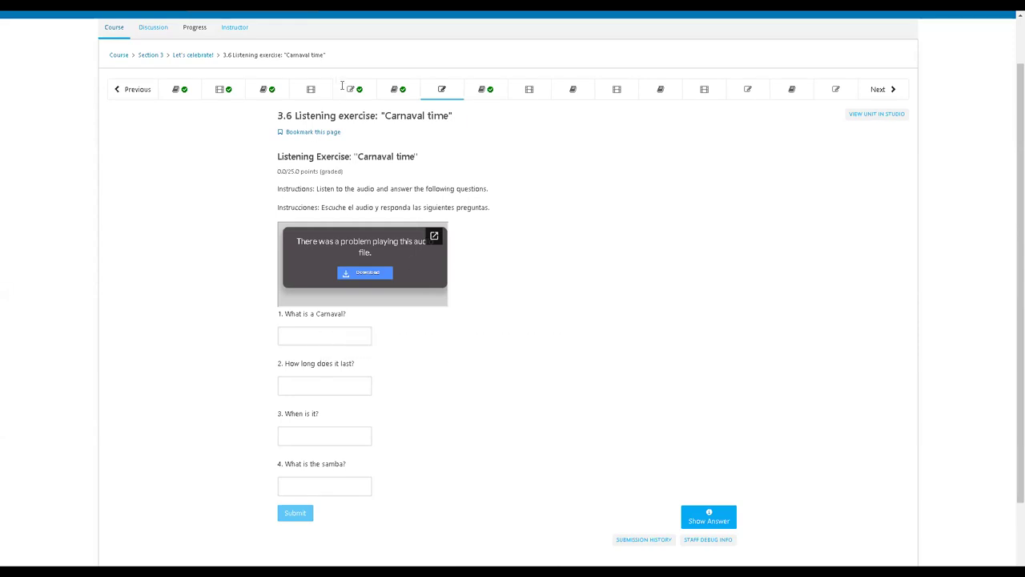
Answer question 1, "What is a Carnaval?", with "It is a party"
key("Tab")
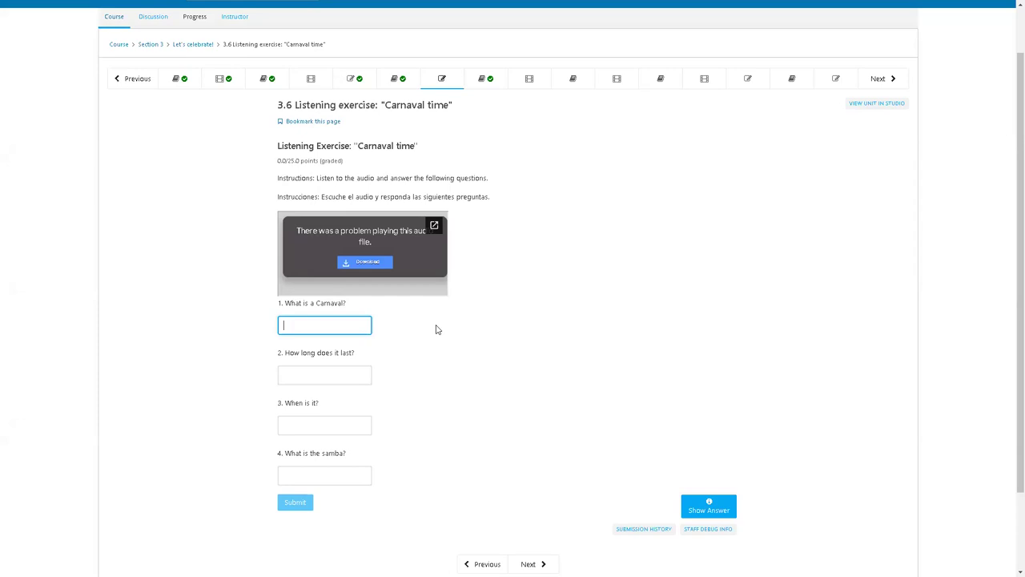
type("i'ts")
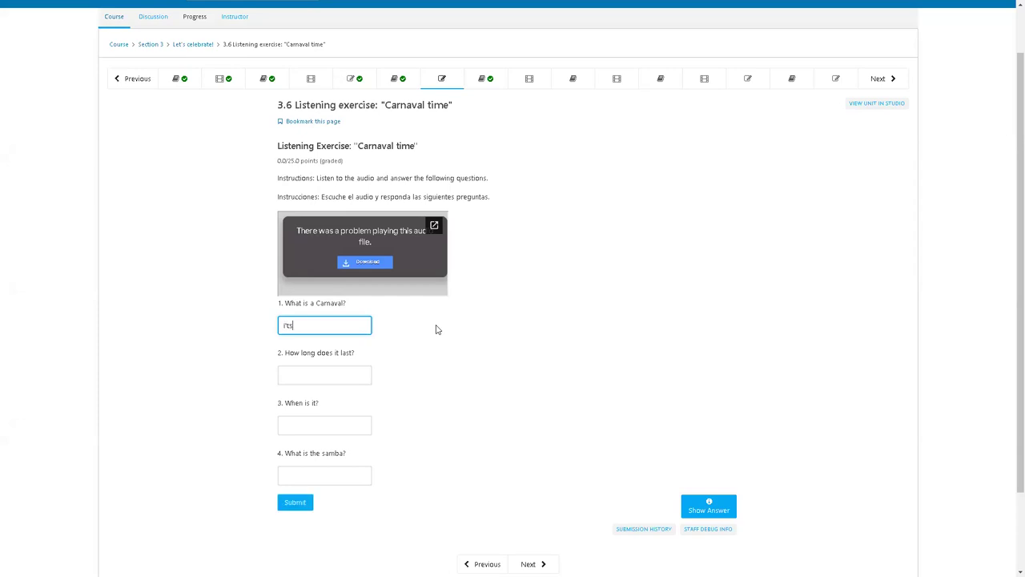
key("BackSpace")
key("BackSpace")
key("BackSpace")
key("BackSpace")
type("It's")
type(" a party")
key("Right")
key("Right")
key("Right")
key("BackSpace")
type("i")
key("Tab")
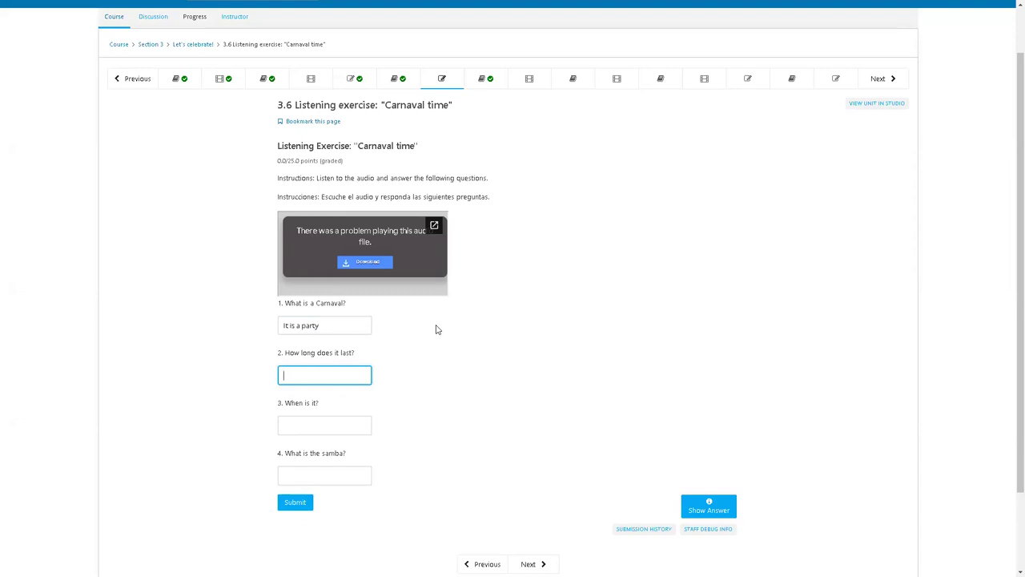
Answer question 2 with "four days" and question 3 with "Late february"
type("four days")
key("Tab")
key("Tab")
left_click(324, 421)
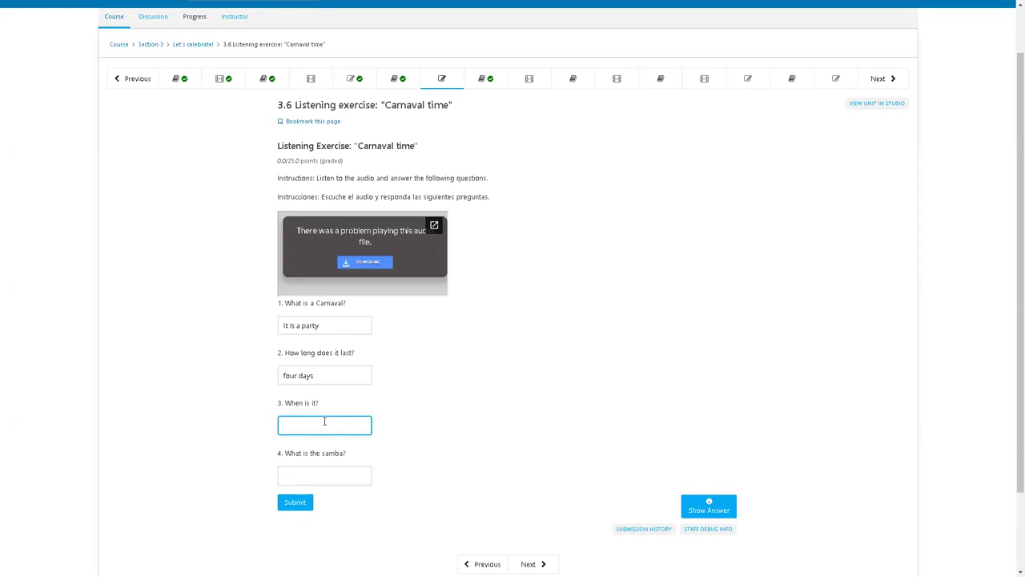
type("La")
type("te february")
key("Tab")
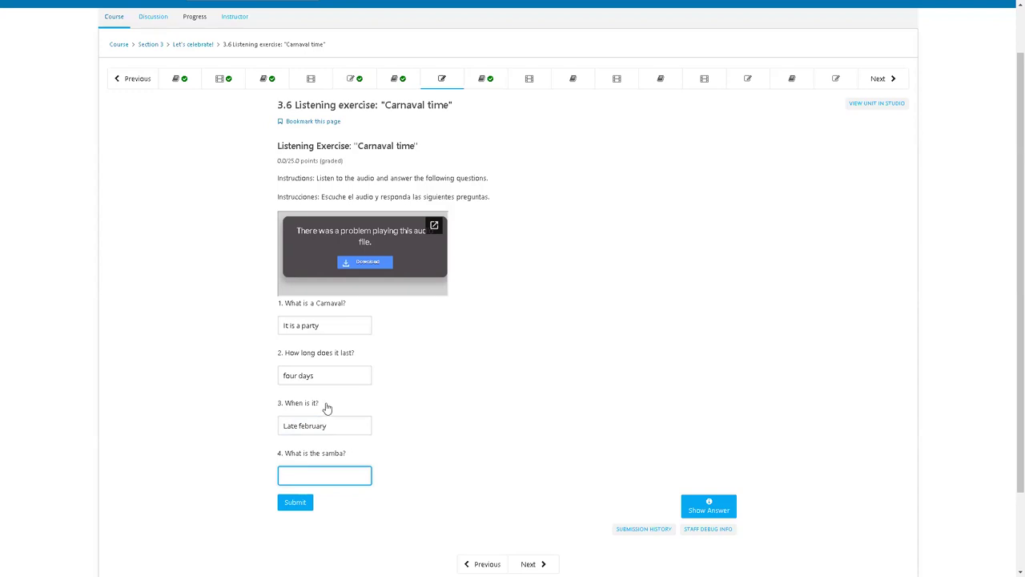
Extend the answer to question 3 so it reads "Late february and early"
left_click(342, 430)
type("or early")
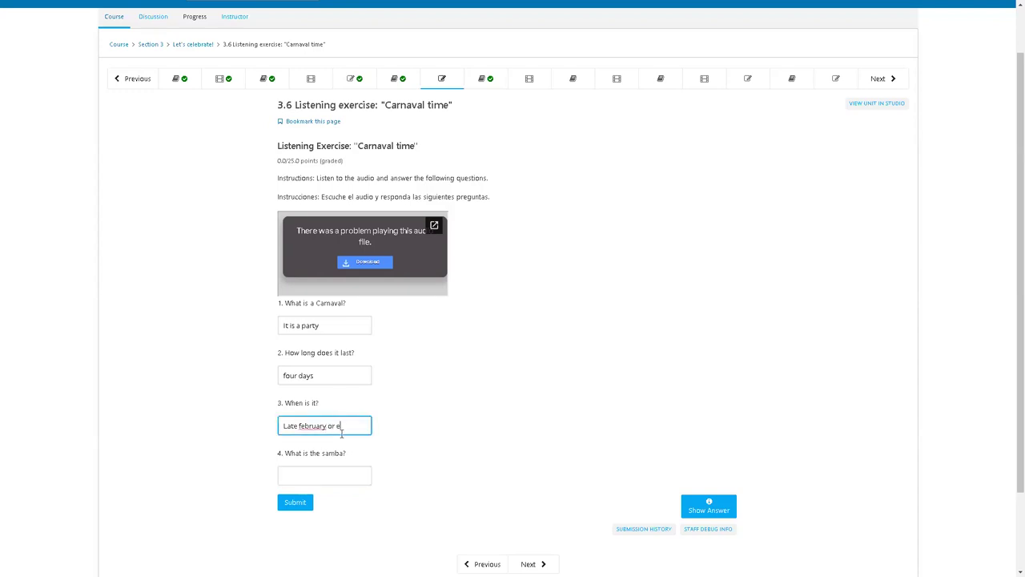
key("BackSpace")
key("BackSpace")
key("BackSpace")
key("BackSpace")
key("BackSpace")
key("BackSpace")
key("BackSpace")
type("and ear")
key("BackSpace")
key("BackSpace")
key("BackSpace")
key("BackSpace")
key("BackSpace")
key("BackSpace")
key("BackSpace")
key("BackSpace")
type("and early")
key("Tab")
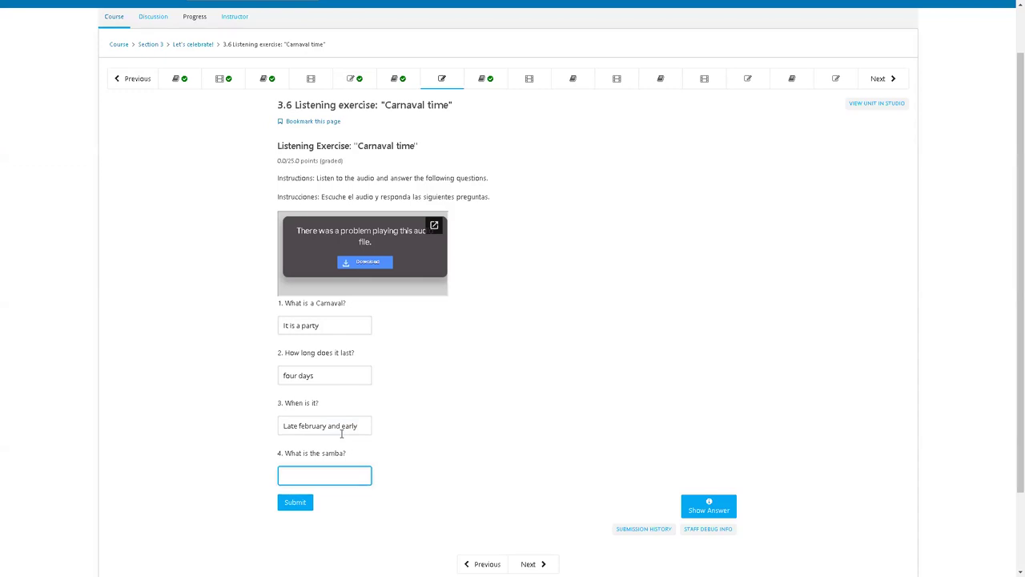
Answer question 4 about the samba with "It's a dance" and submit the exercise
type("I")
type("t's a dance")
left_click(307, 504)
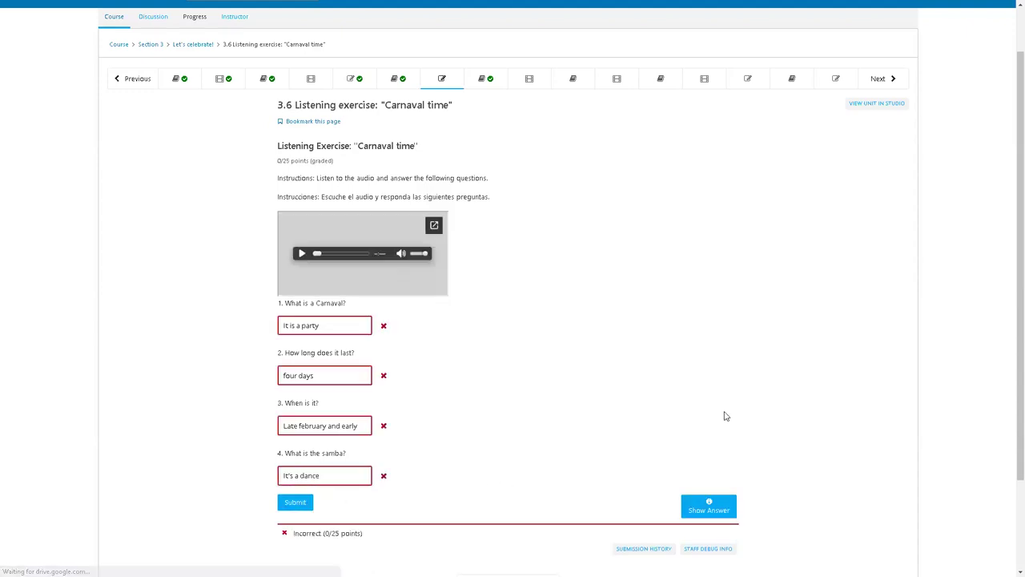
Add a period to the end of all four answers and resubmit the exercise
left_click(331, 328)
type(".")
left_click(336, 376)
type(".")
left_click(363, 430)
type(".")
left_click(325, 478)
type(".")
left_click(294, 502)
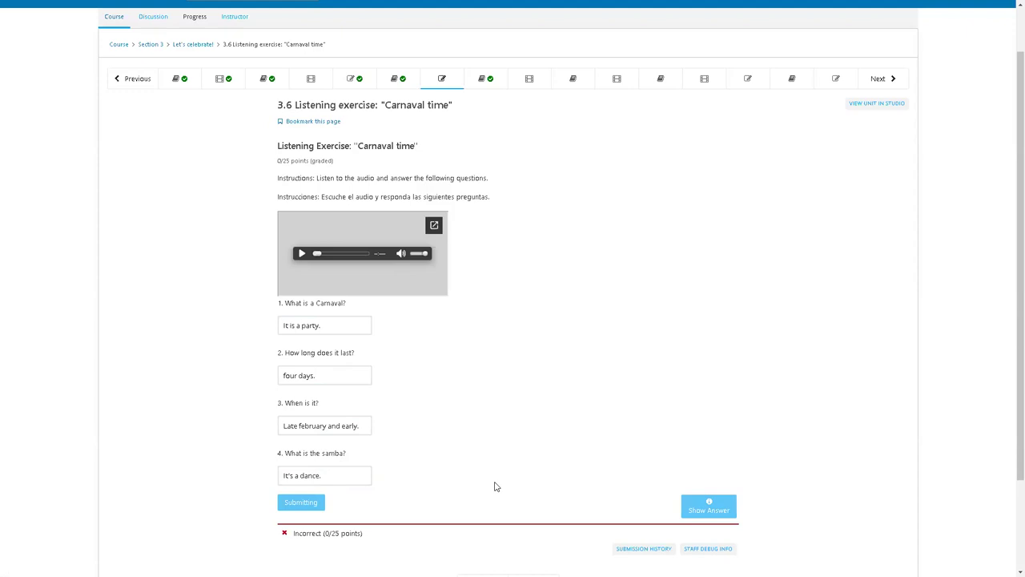
Replace the answer to question 3 with "early march." and submit it
triple_click(340, 425)
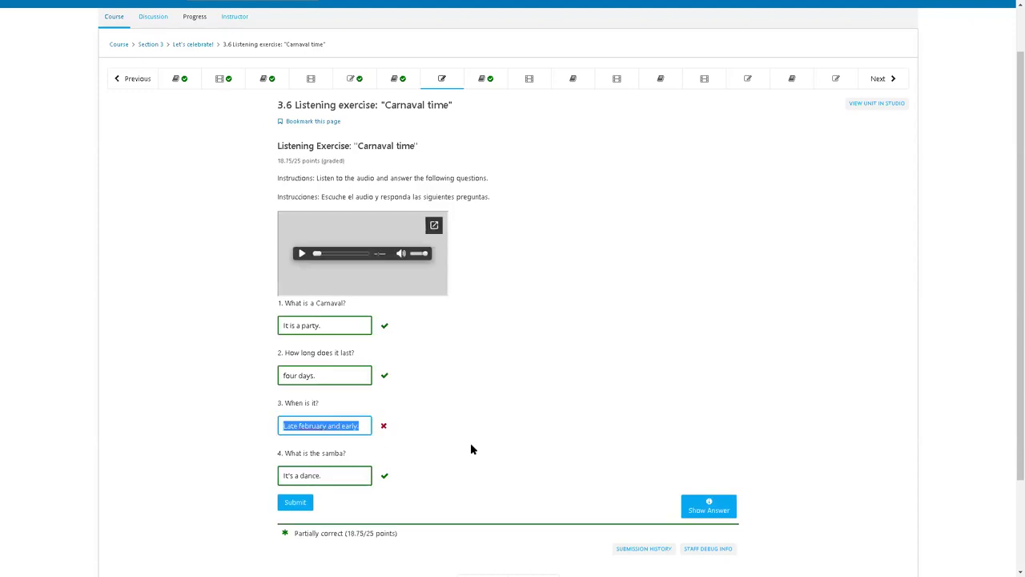
key("BackSpace")
type("ear")
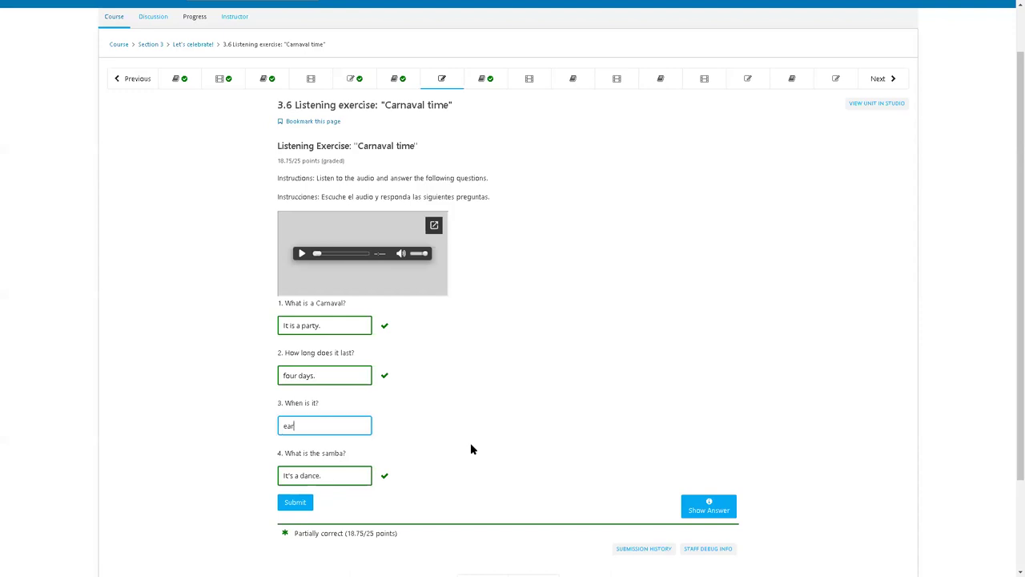
type("ly march.")
left_click(292, 505)
Insert "late february or" before "early march." in the answer to question 3 and resubmit
left_click(318, 425)
type("late br")
key("BackSpace")
key("BackSpace")
type("february or")
left_click(294, 501)
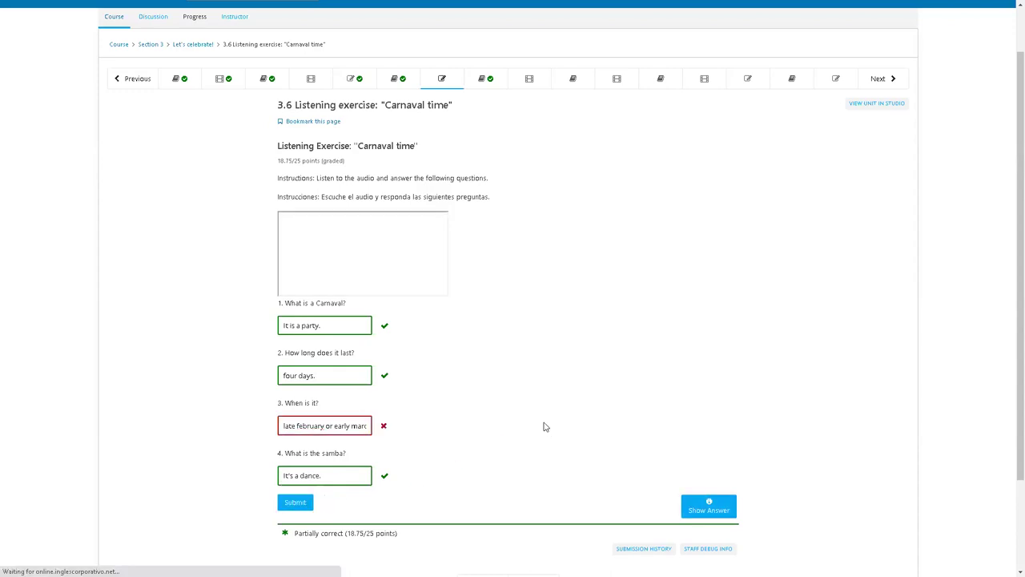
Replace the answer to question 3 with "on late february or early march." and resubmit the exercise
left_click(347, 425)
key("ctrl+a")
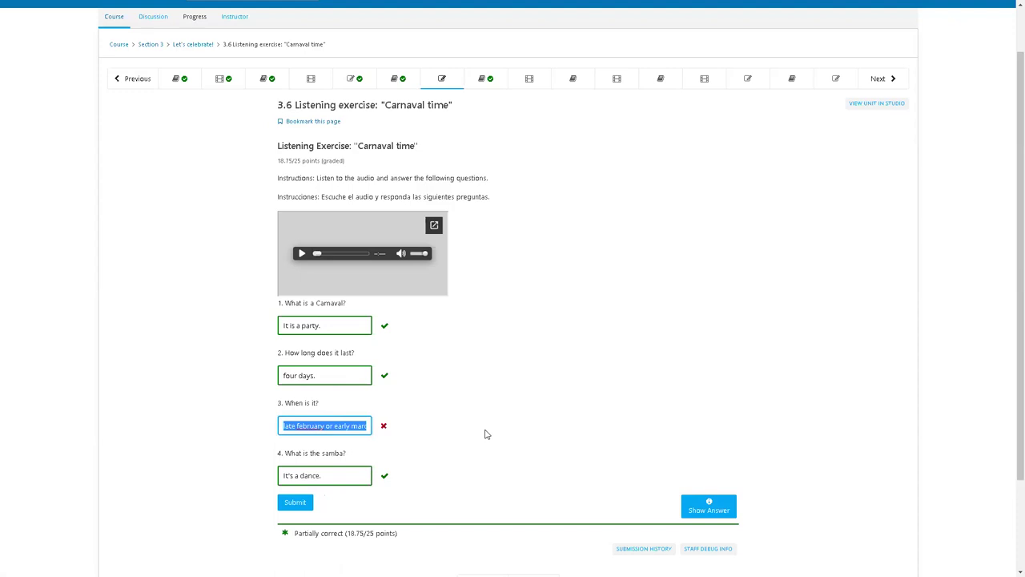
key("BackSpace")
type("on late")
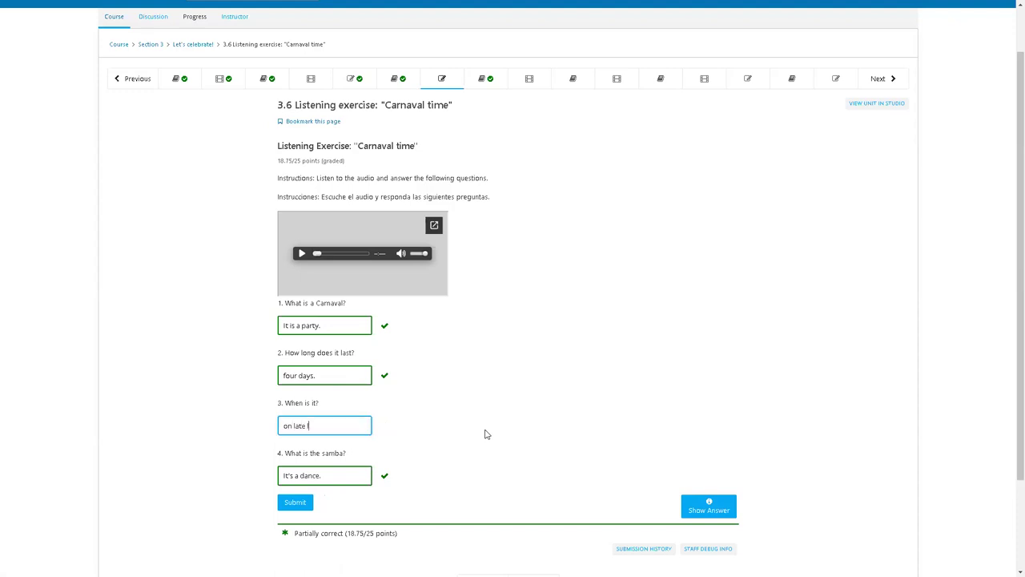
type(" february or earl")
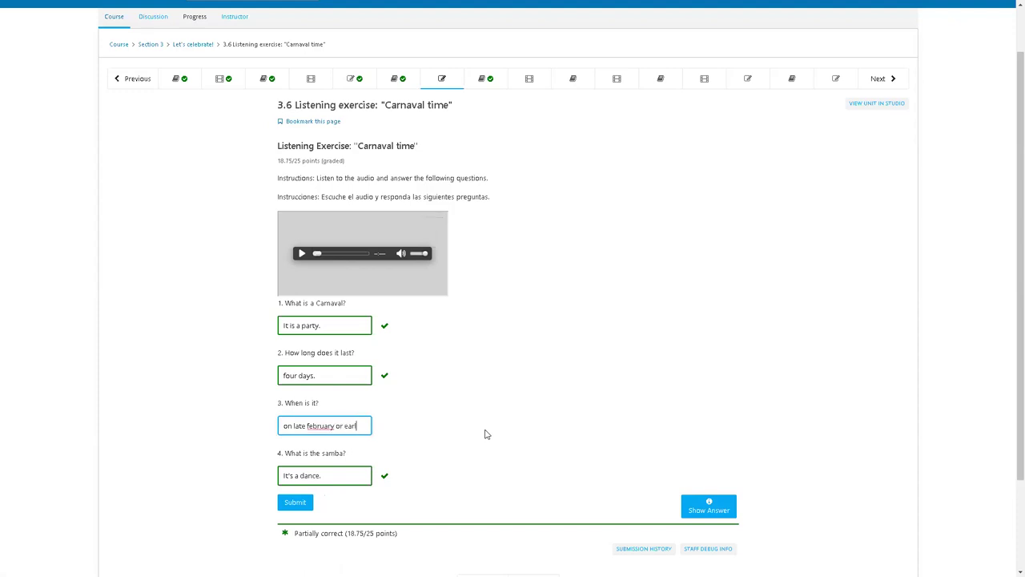
type("y march.")
left_click(295, 501)
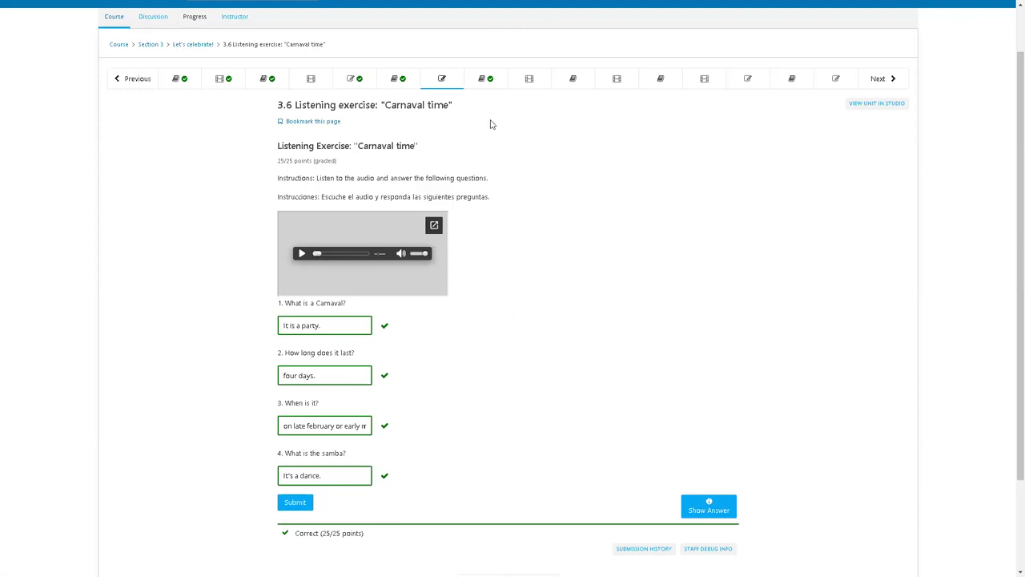
Write the red annotation "period" in the blank area beside the audio player and leave annotation mode
scroll(577, 504, "down", 2)
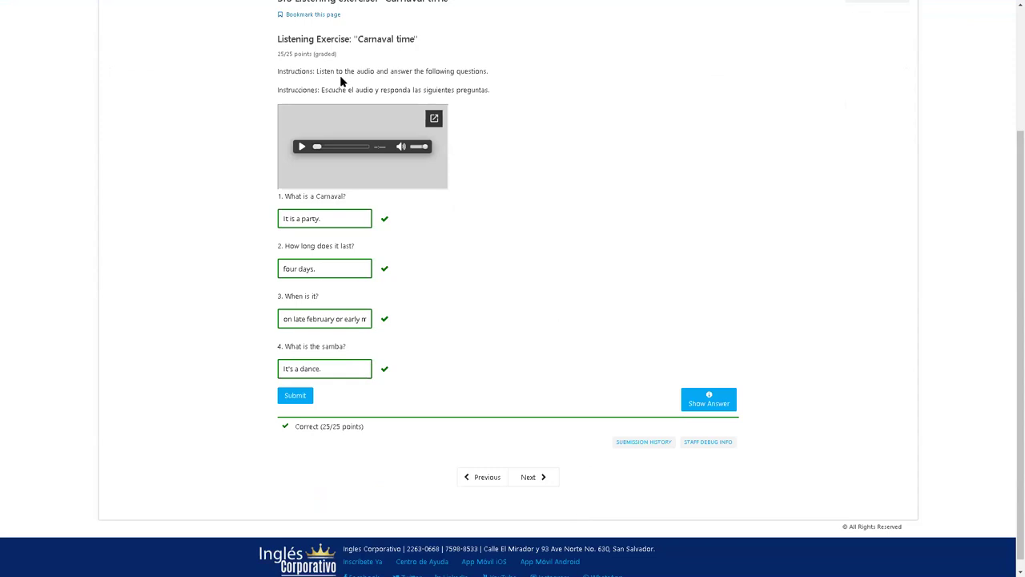
left_click(529, 161)
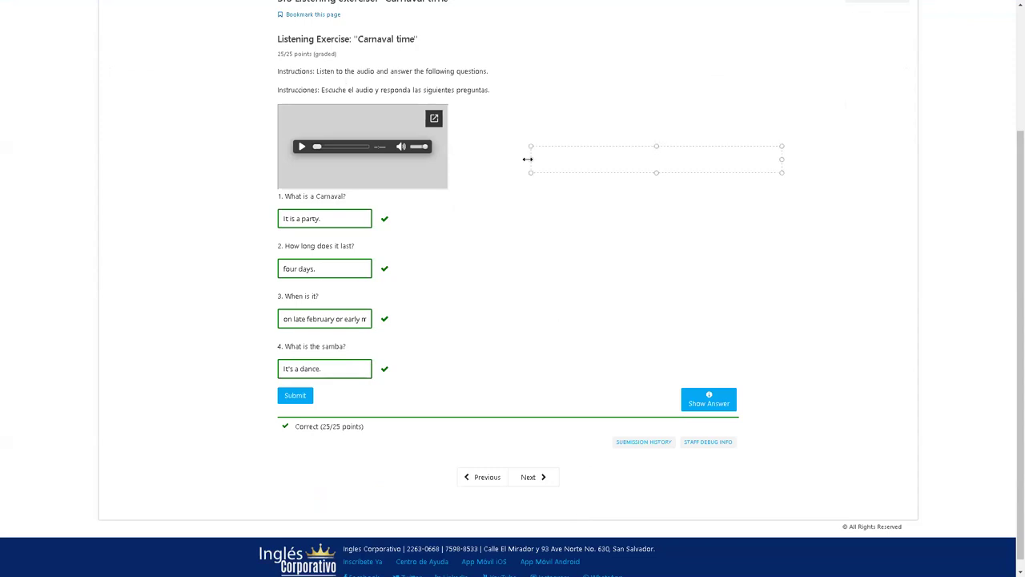
type("period")
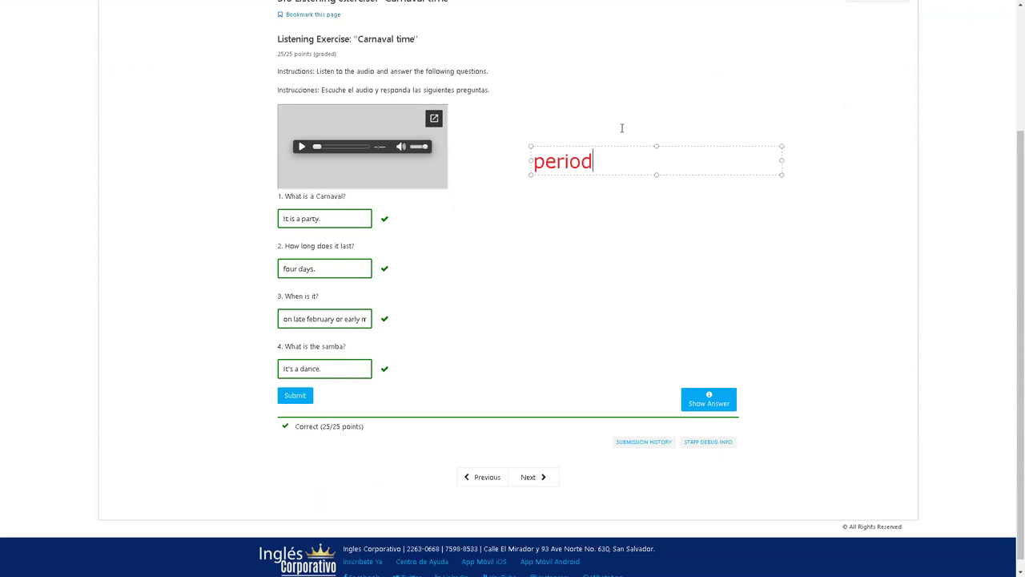
key("Escape")
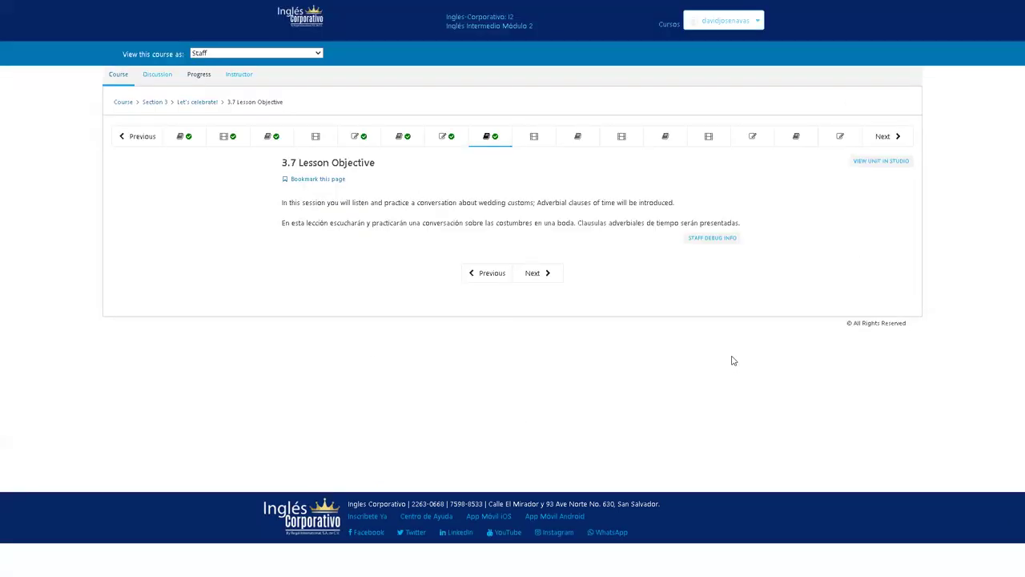
Enlarge the 3.7 Lesson Objective page and draw red boxes around the words "session" and "practice" in the English objective
key("ctrl+plus")
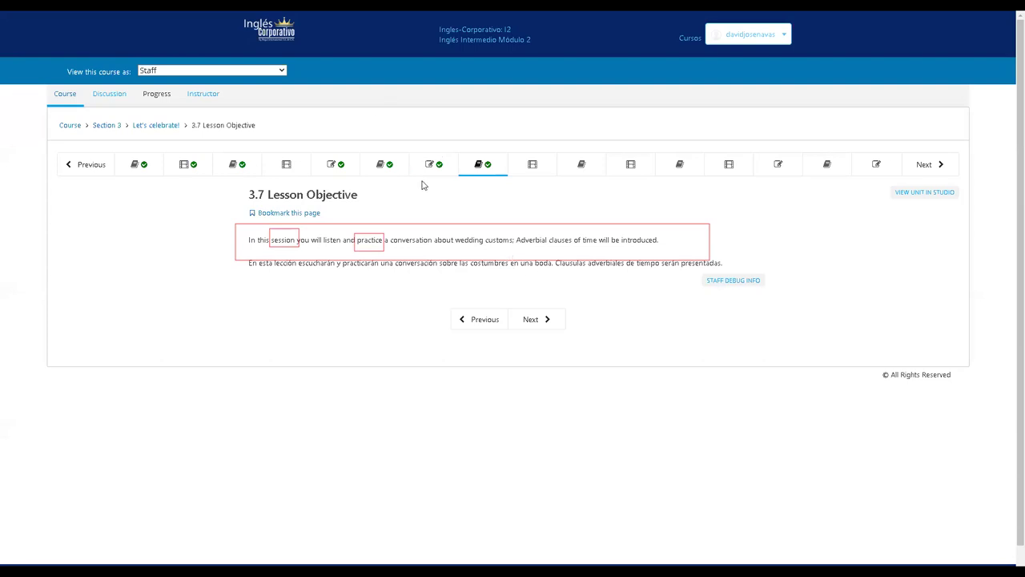
key("ctrl+plus")
key("ctrl+plus")
key("ctrl+plus")
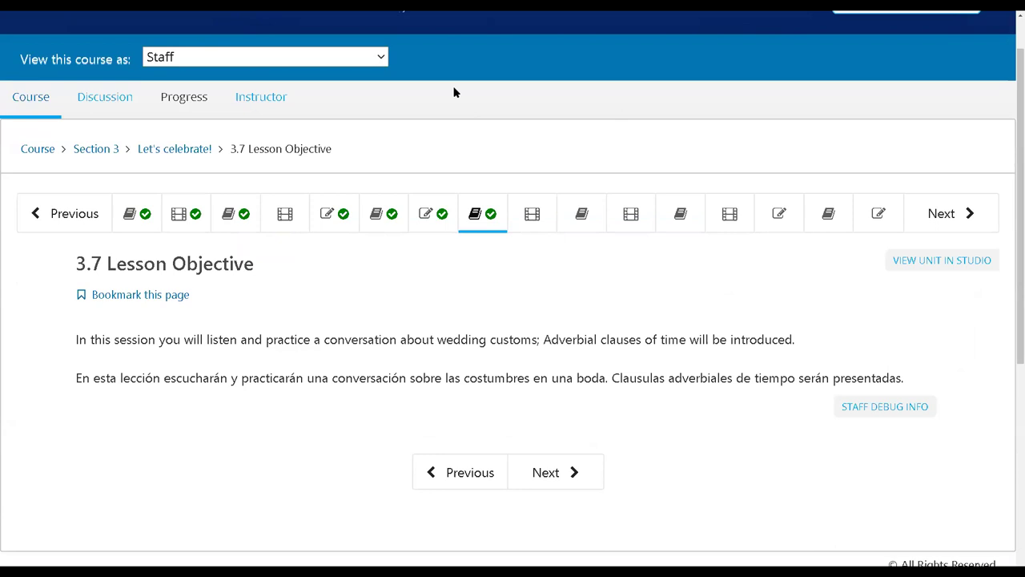
mouse_move(106, 323)
left_mouse_down()
mouse_move(160, 350)
mouse_move(146, 359)
mouse_move(158, 349)
left_mouse_up()
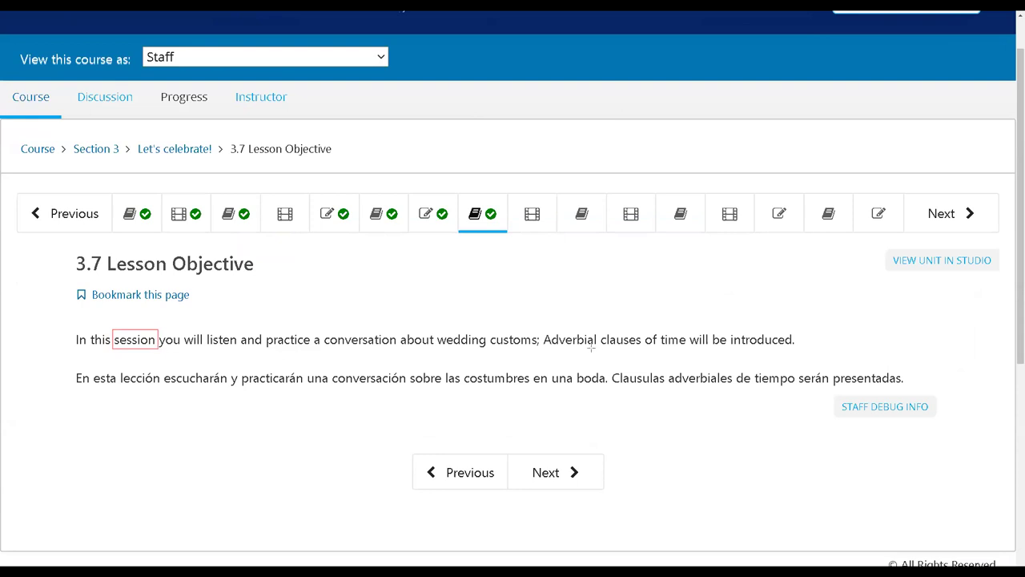
left_click_drag(261, 322, 312, 353)
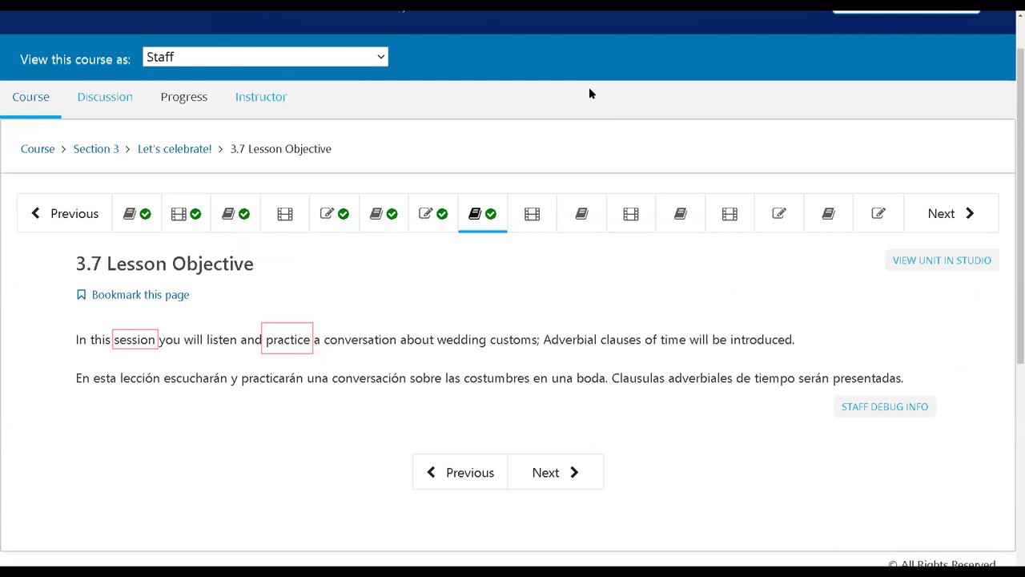
key("Escape")
Open the unit after the lesson objective and play its "Section 3 7" video full screen from the beginning
left_click(542, 472)
scroll(526, 431, "down", 3)
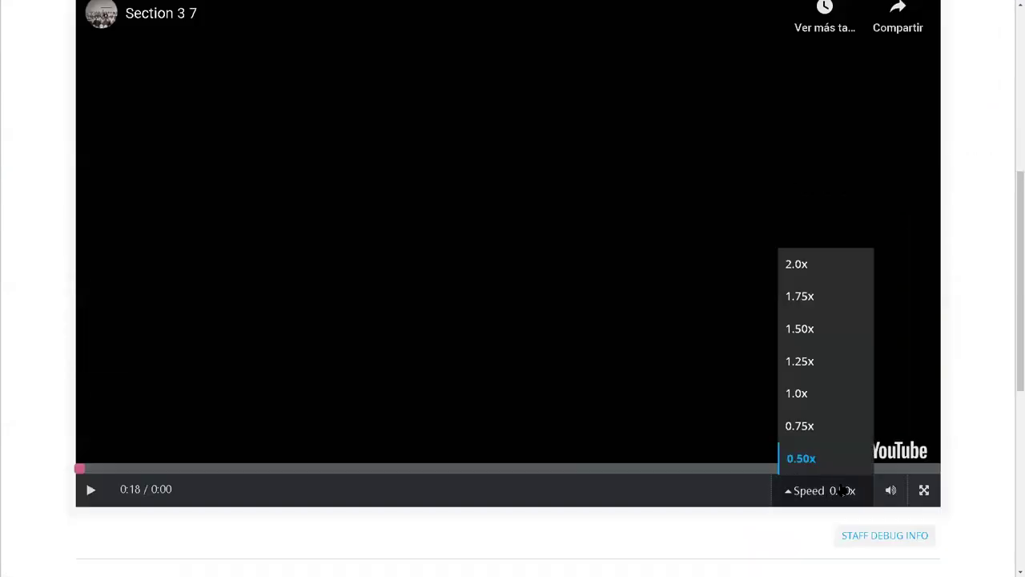
left_click(924, 490)
left_click(711, 344)
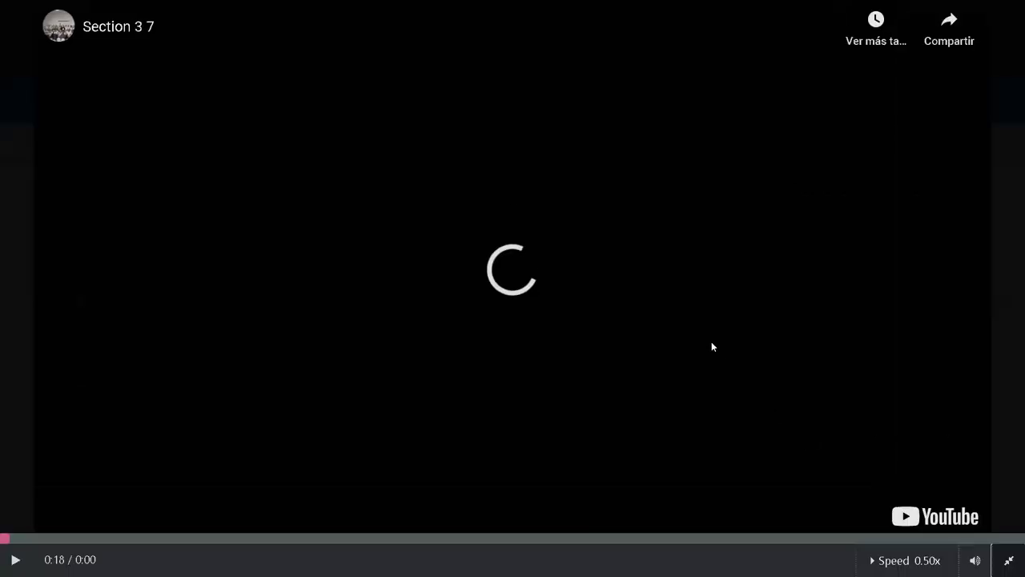
left_click(82, 536)
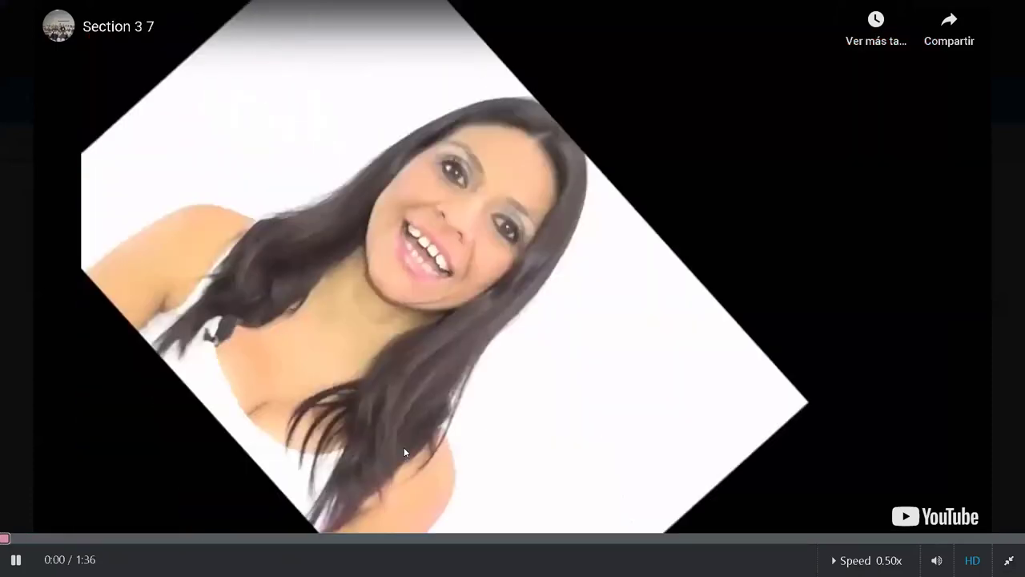